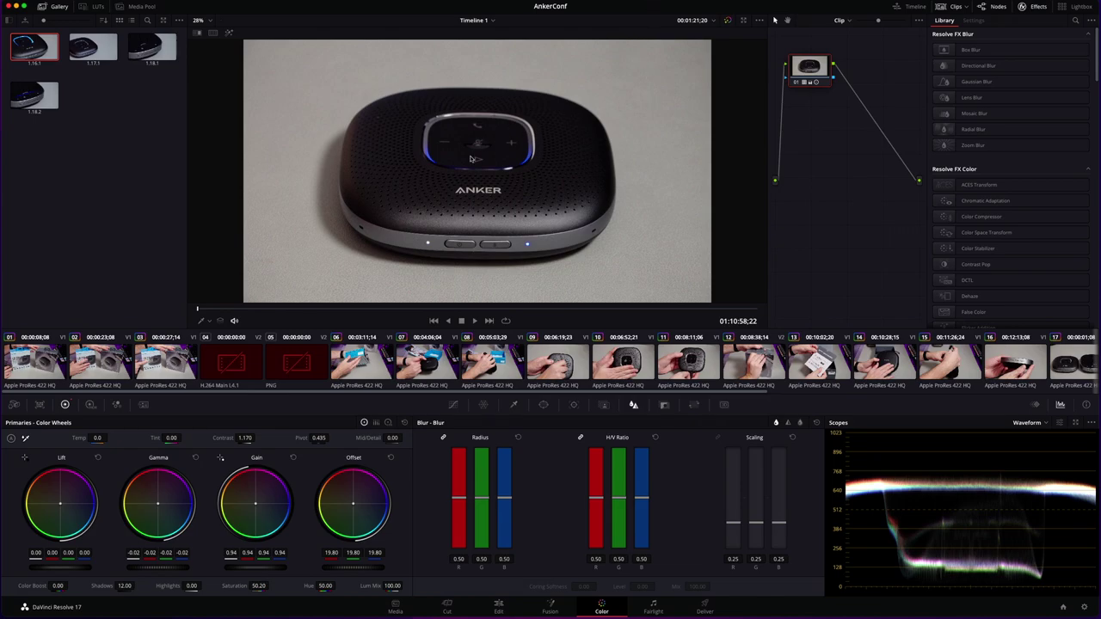
pyautogui.scroll(-2, 470, 158)
pyautogui.scroll(3, 470, 158)
pyautogui.scroll(3, 470, 158)
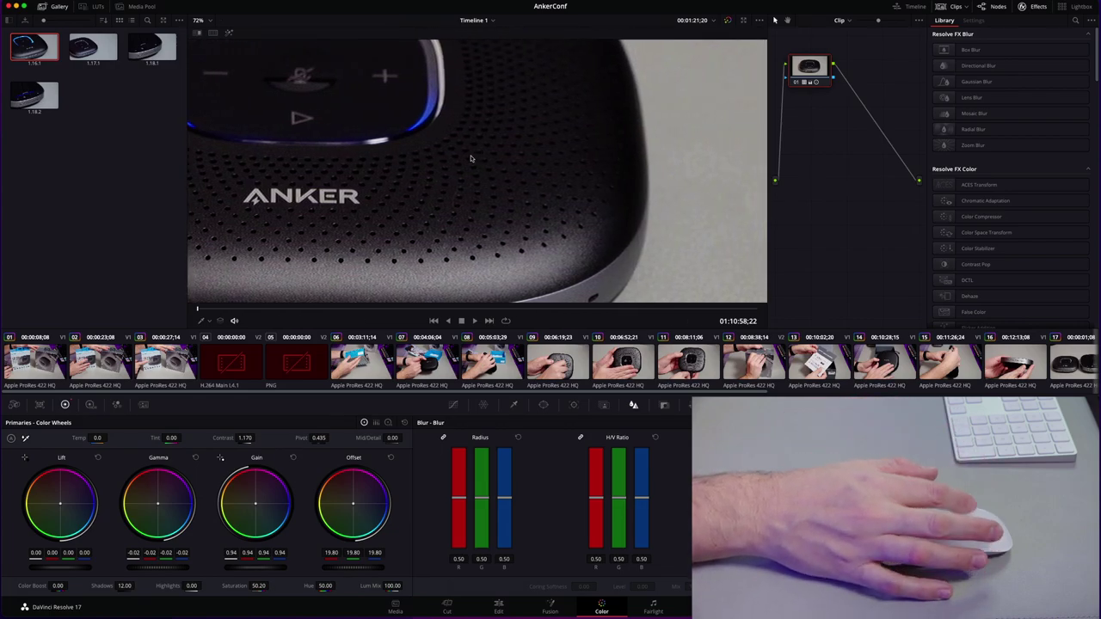
pyautogui.scroll(-5, 470, 158)
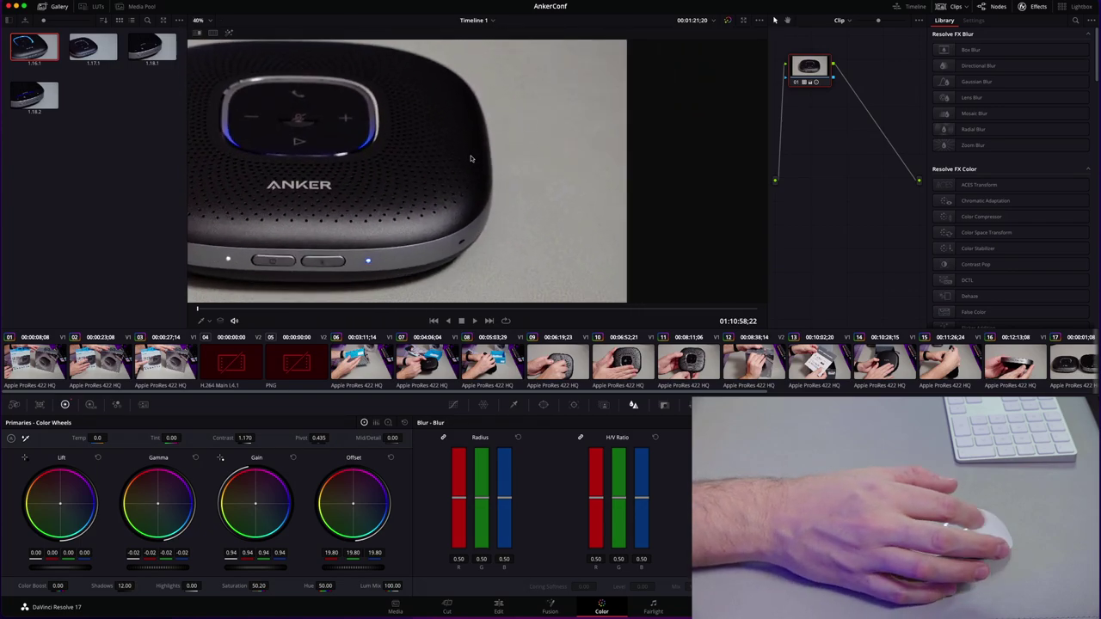
pyautogui.scroll(3, 471, 158)
pyautogui.scroll(-3, 471, 158)
pyautogui.scroll(3, 471, 158)
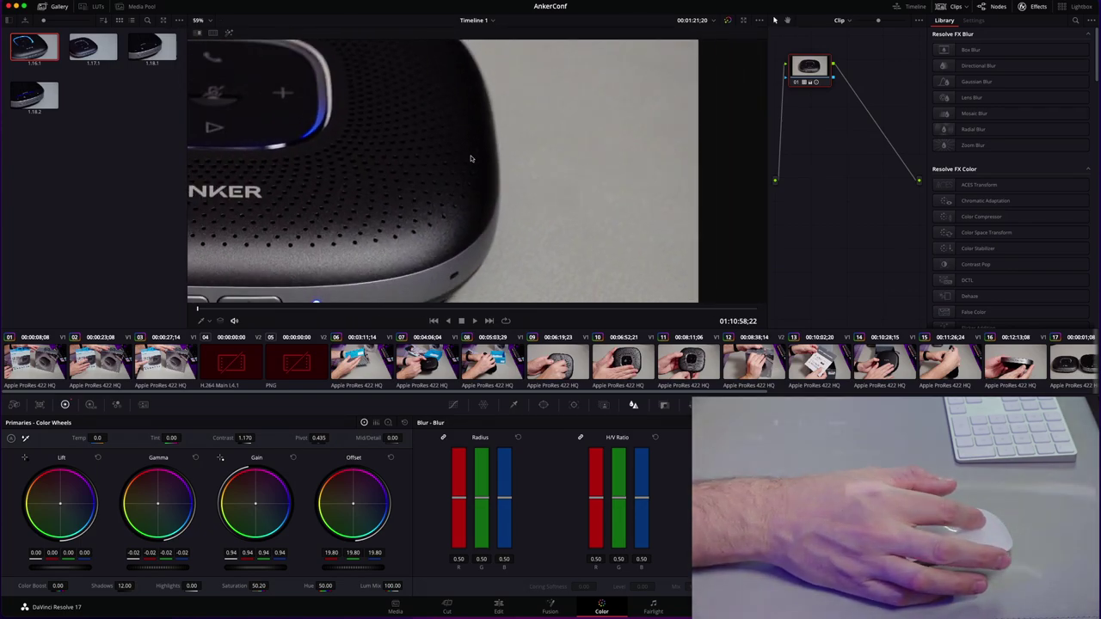
pyautogui.scroll(-3, 470, 158)
pyautogui.scroll(5, 471, 158)
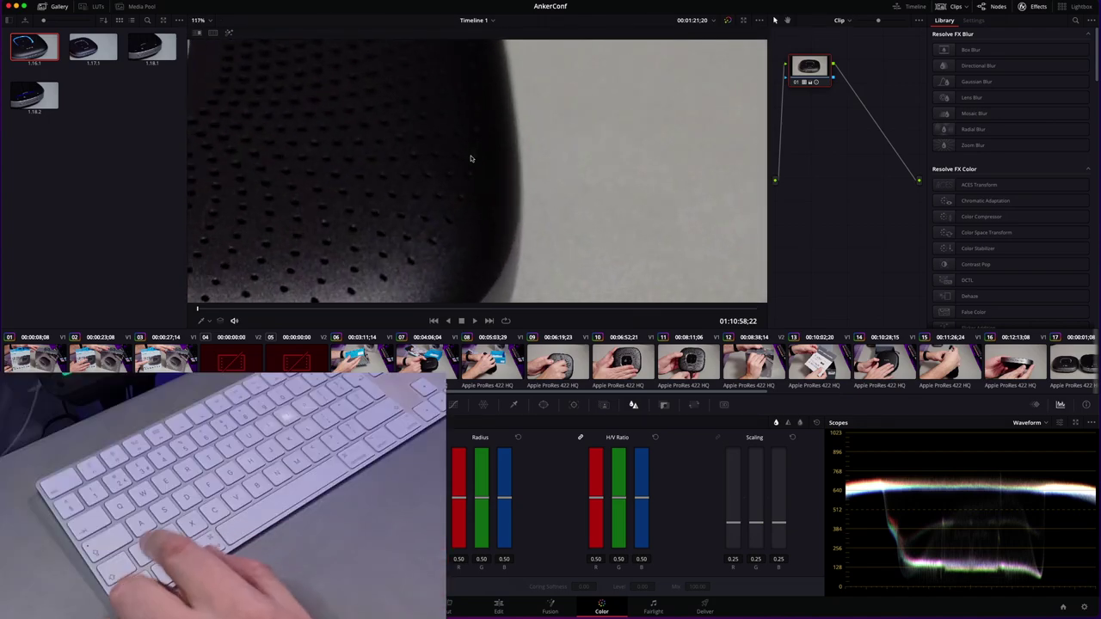
# Step: Fit the full Anker speaker frame back into the viewer after the edge close-up
pyautogui.hotkey('shift', 'z')
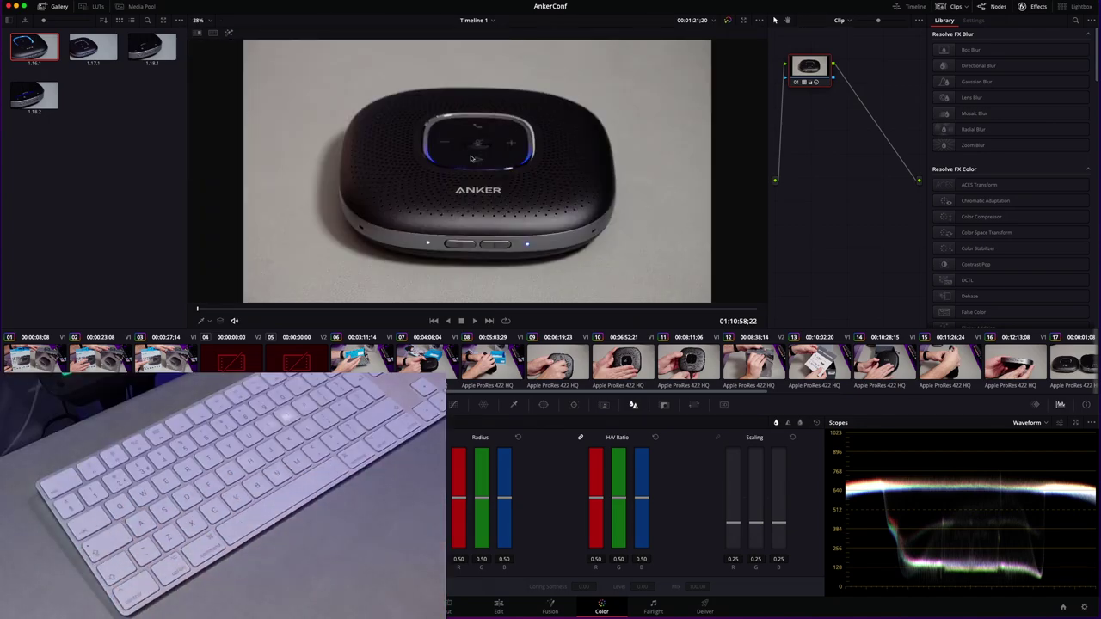